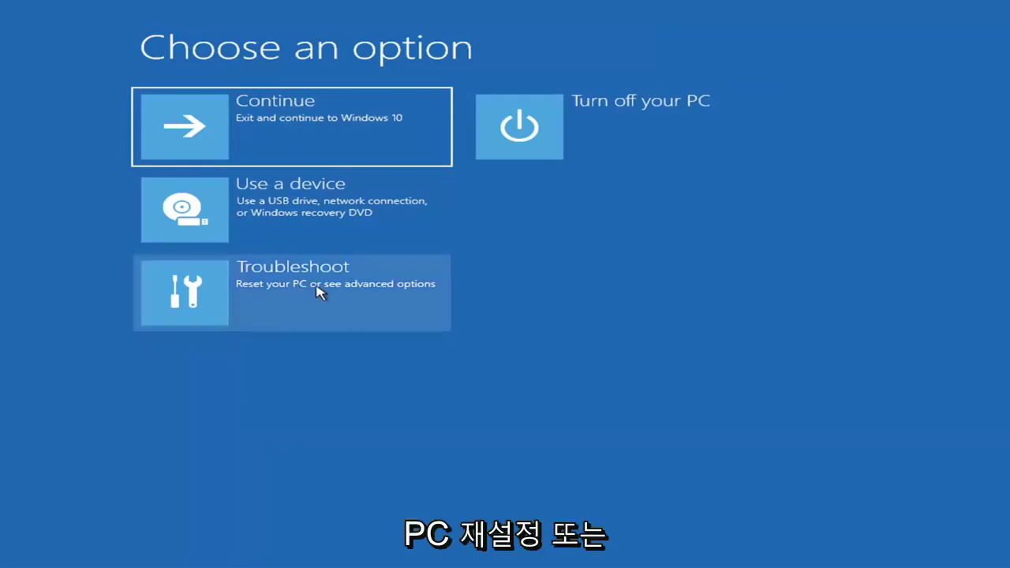
Step: Run Startup Repair from the advanced troubleshooting options
left_click(377, 299)
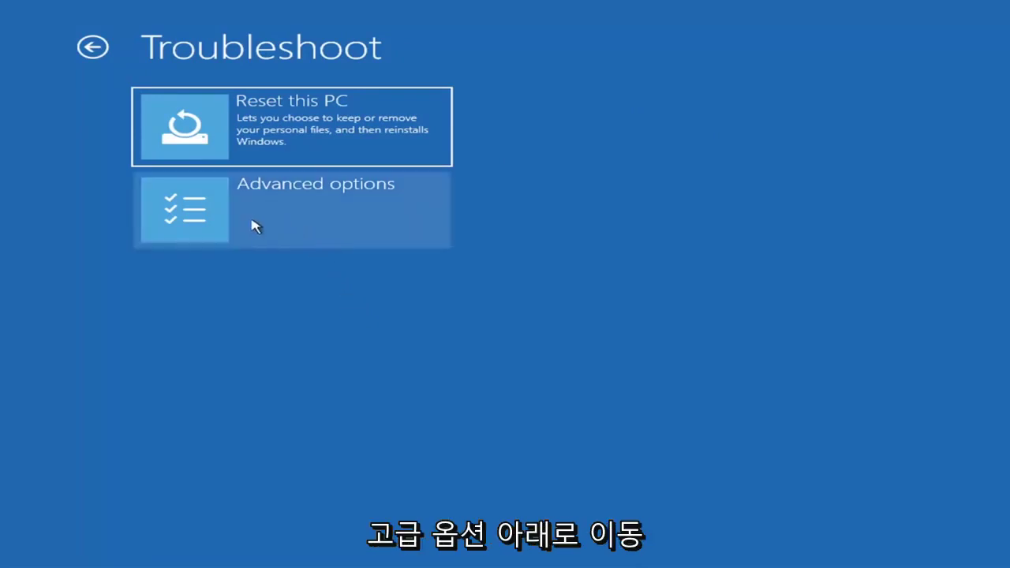
left_click(316, 214)
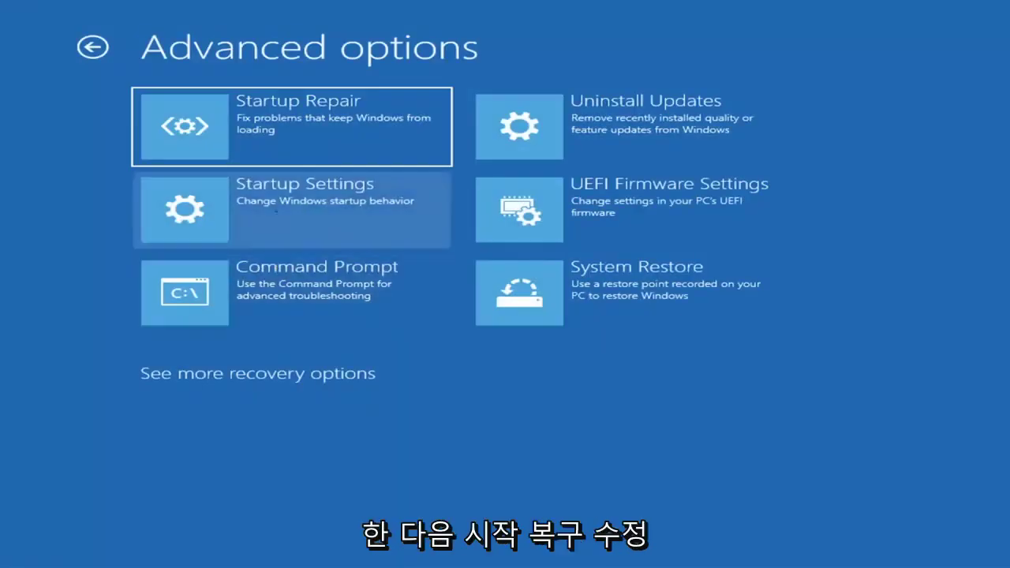
left_click(261, 142)
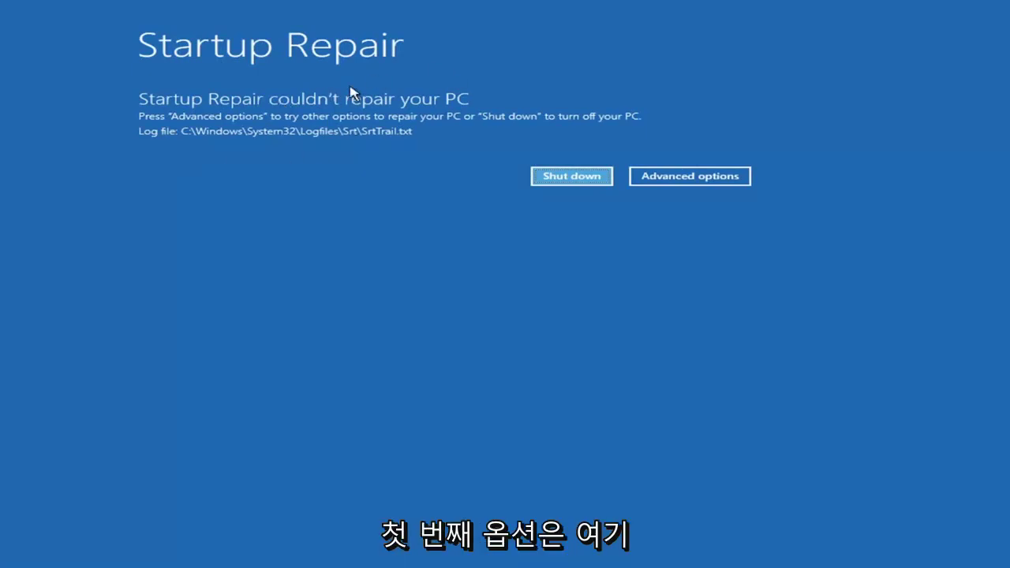
Step: Return to the advanced troubleshooting options and review the Startup Settings and Uninstall Updates pages
left_click(707, 177)
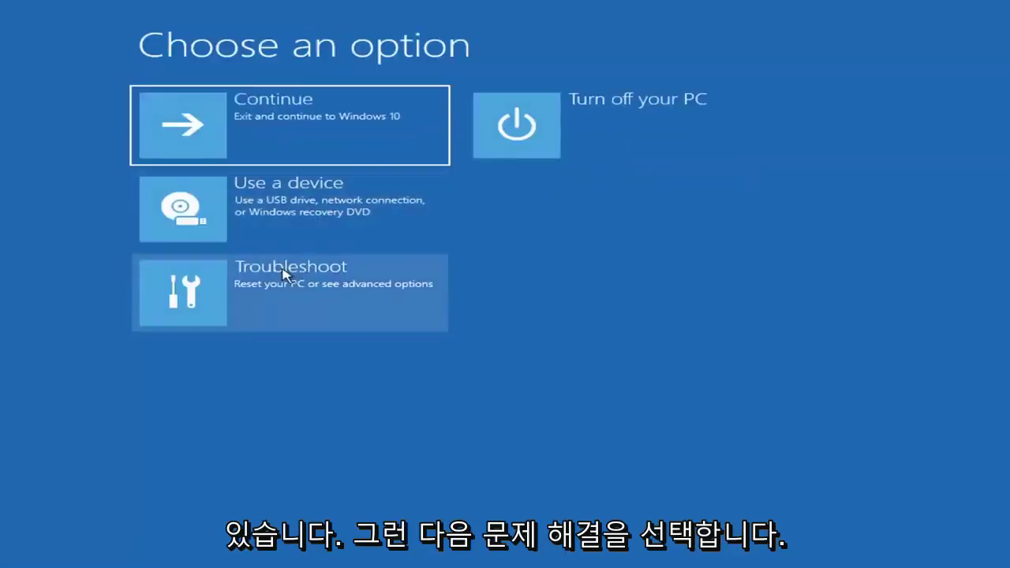
left_click(254, 302)
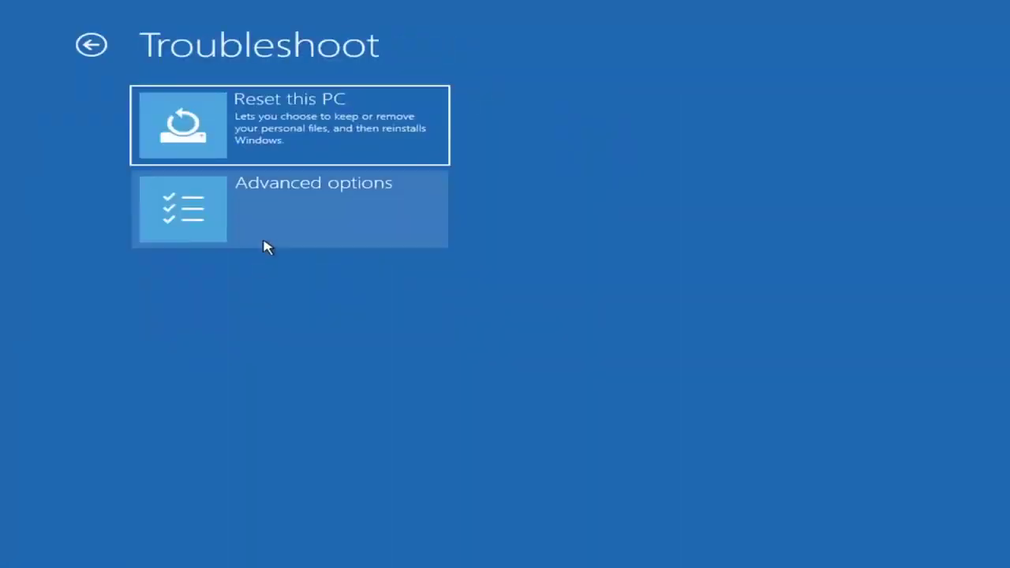
left_click(264, 221)
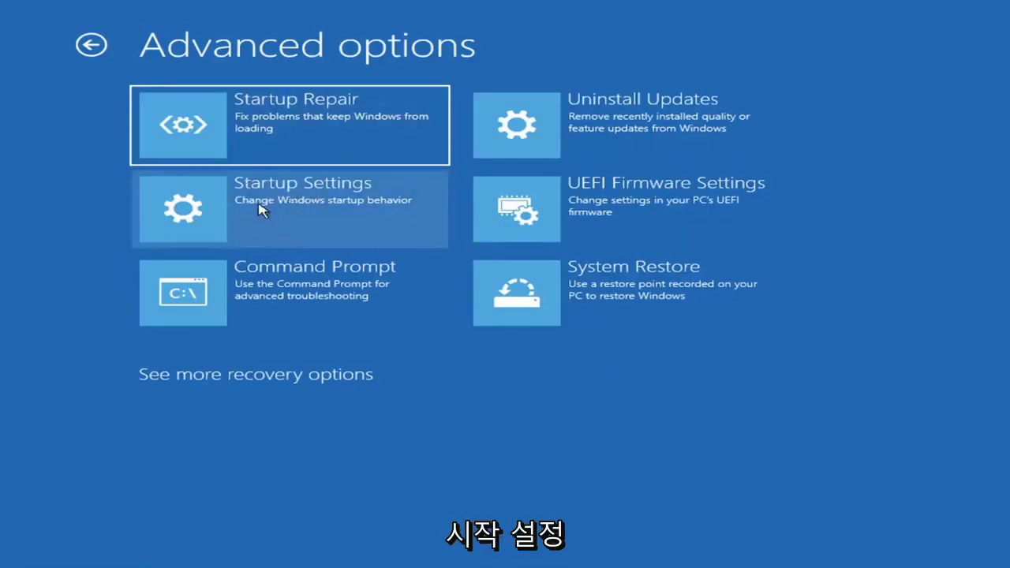
left_click(261, 210)
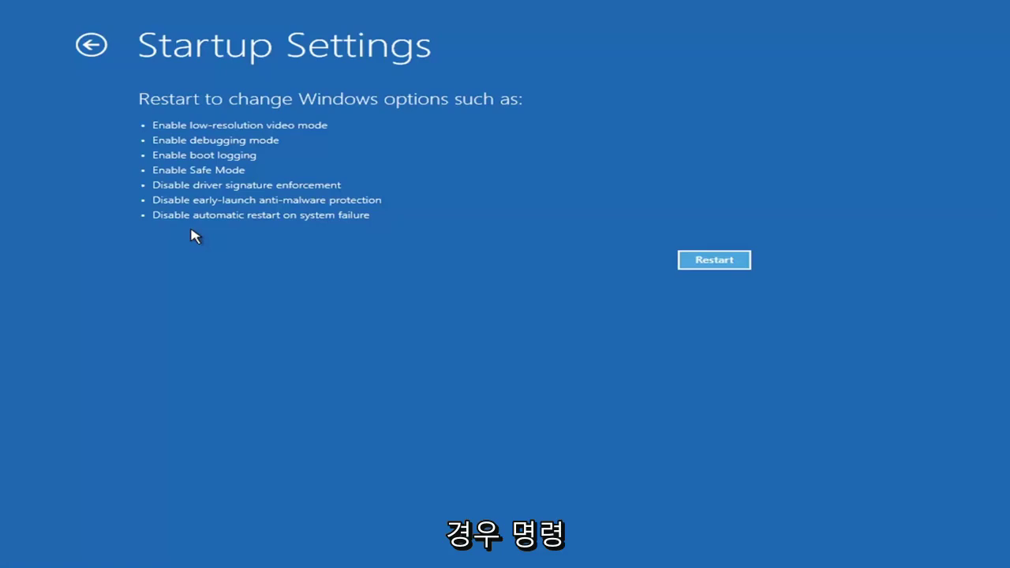
left_click(88, 45)
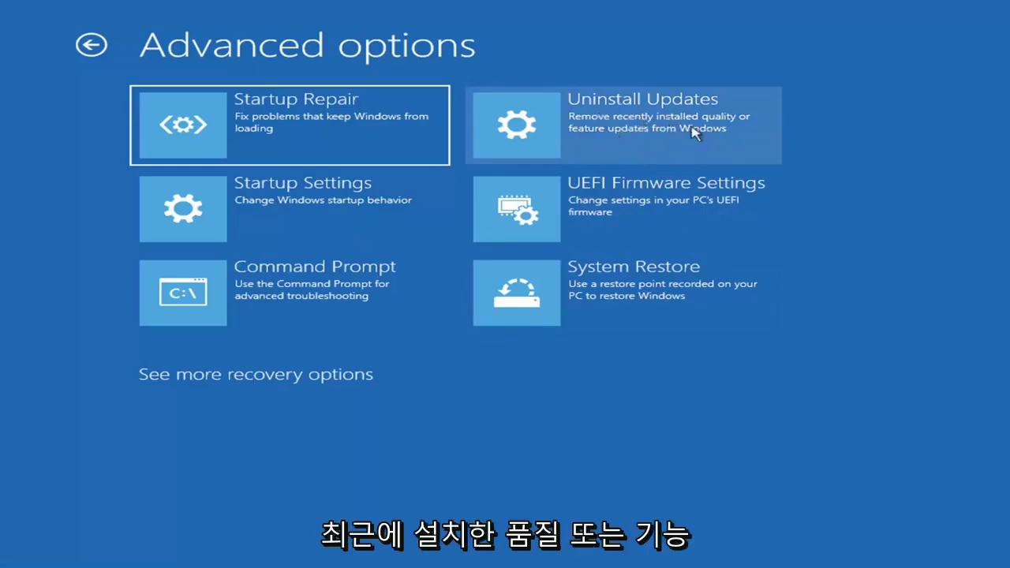
left_click(591, 131)
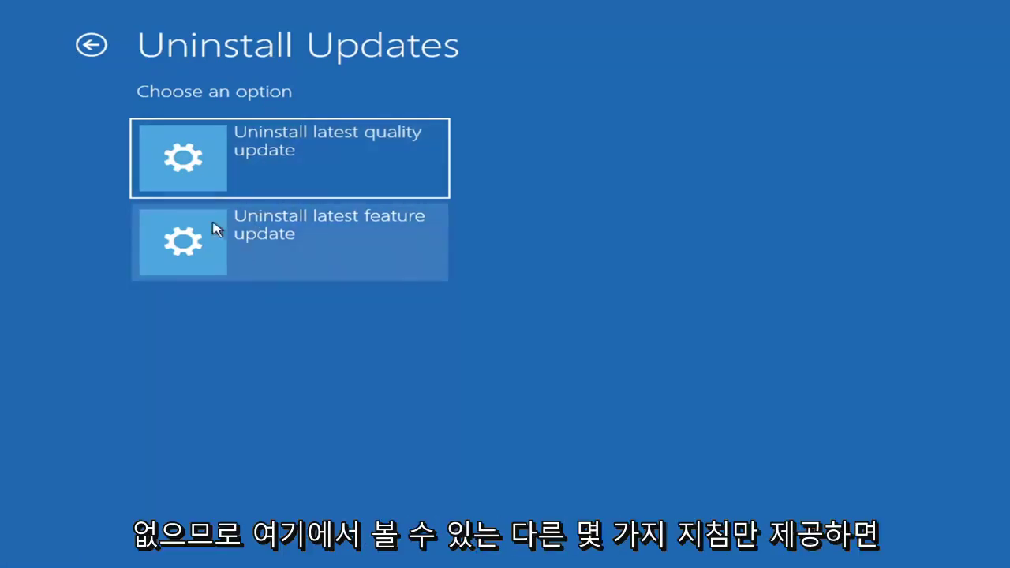
left_click(91, 45)
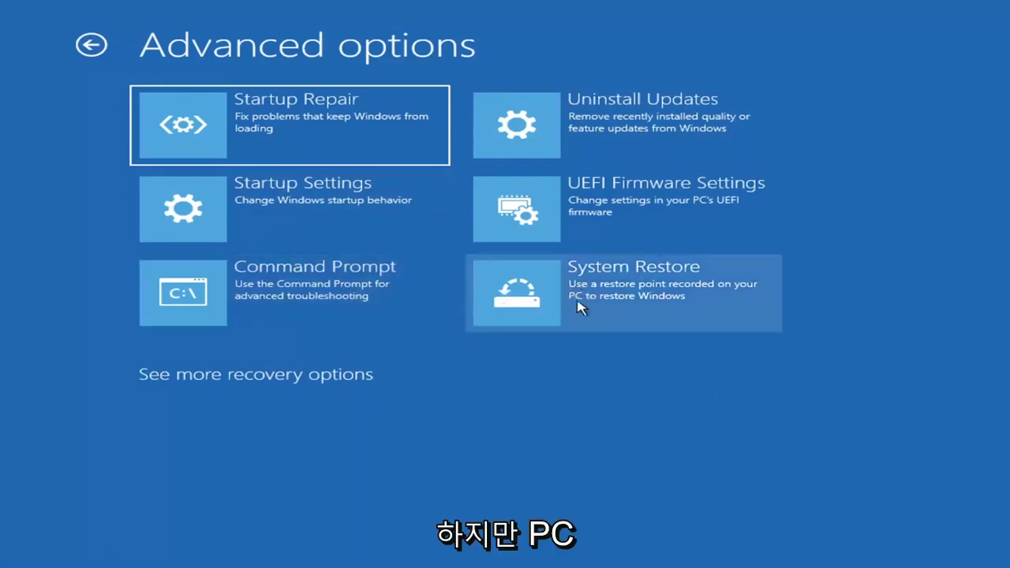
Step: Run System Restore with the 7/9/2021 12:37:05 PM "Before Updates" restore point and restart the computer, dismissing the completion notice
left_click(630, 306)
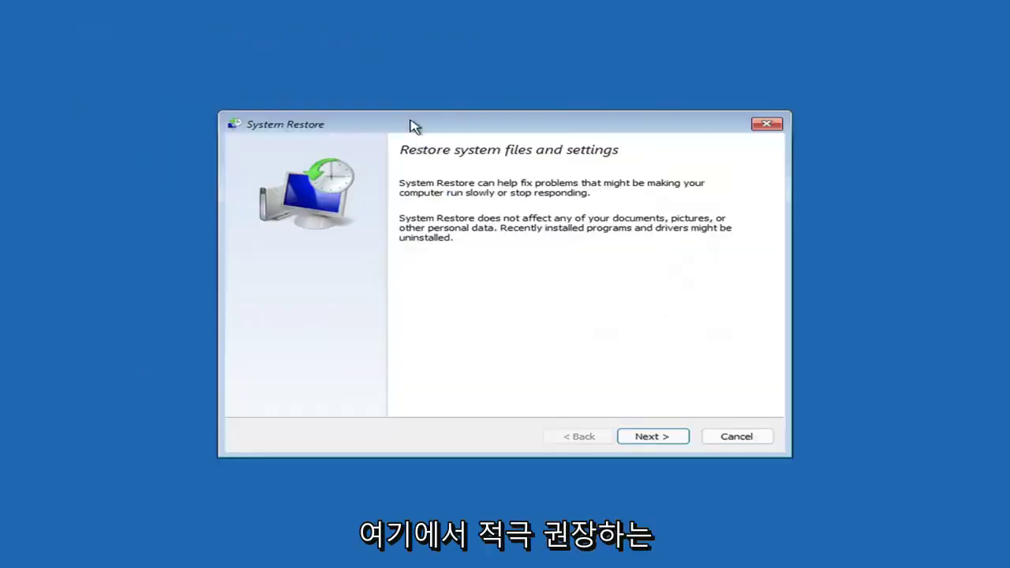
left_click(639, 436)
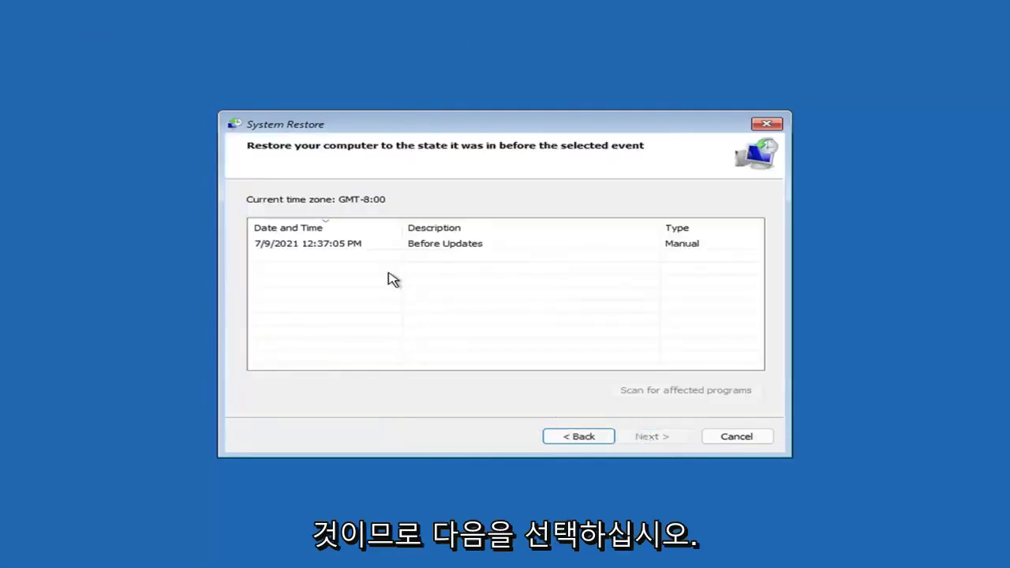
left_click(310, 246)
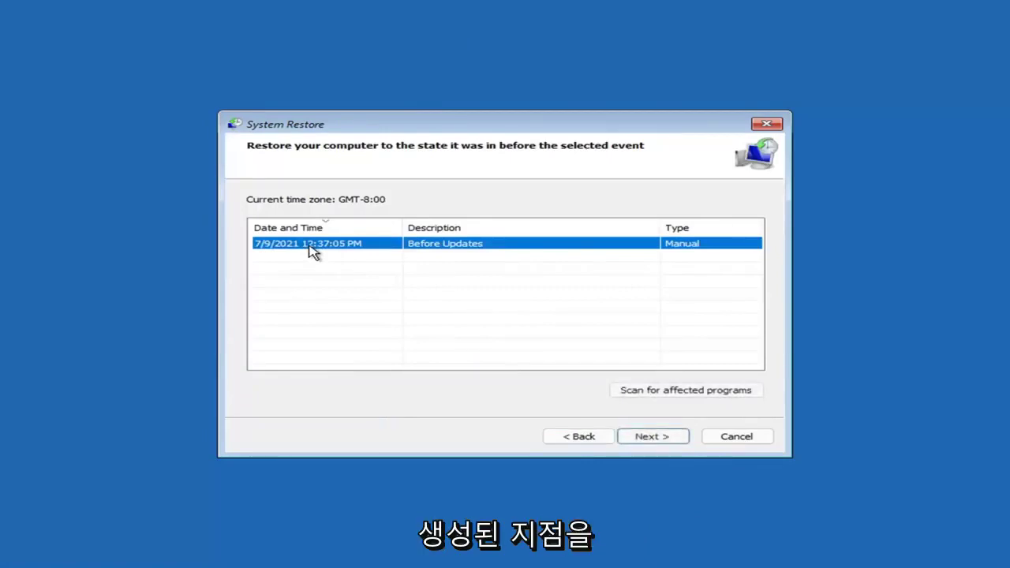
left_click(663, 438)
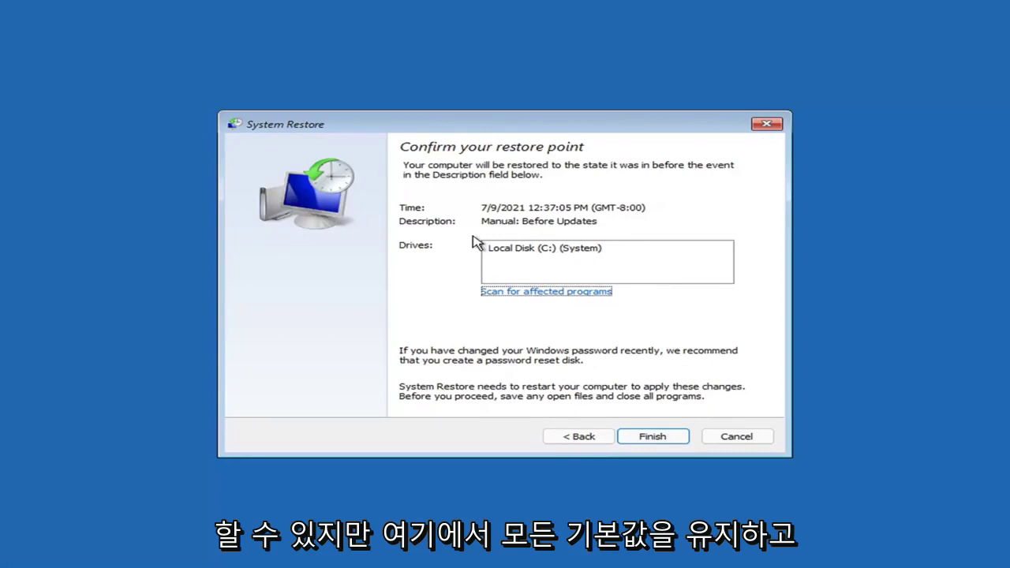
left_click(654, 441)
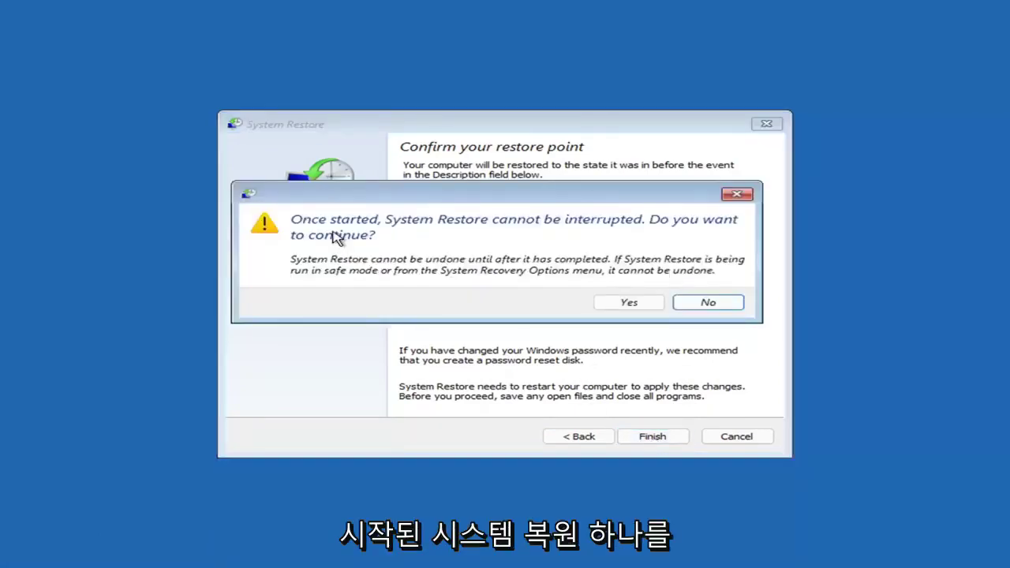
left_click(630, 304)
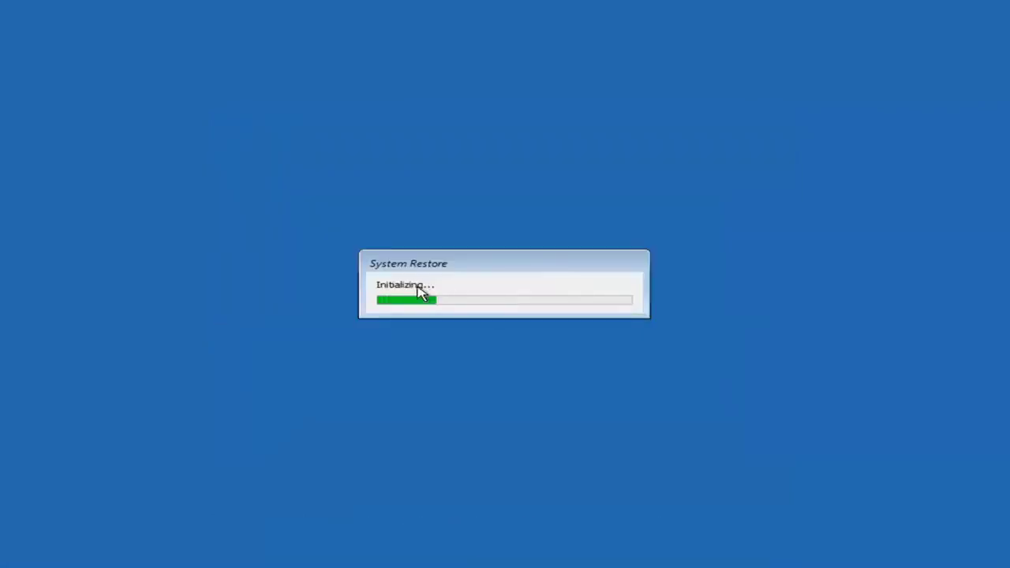
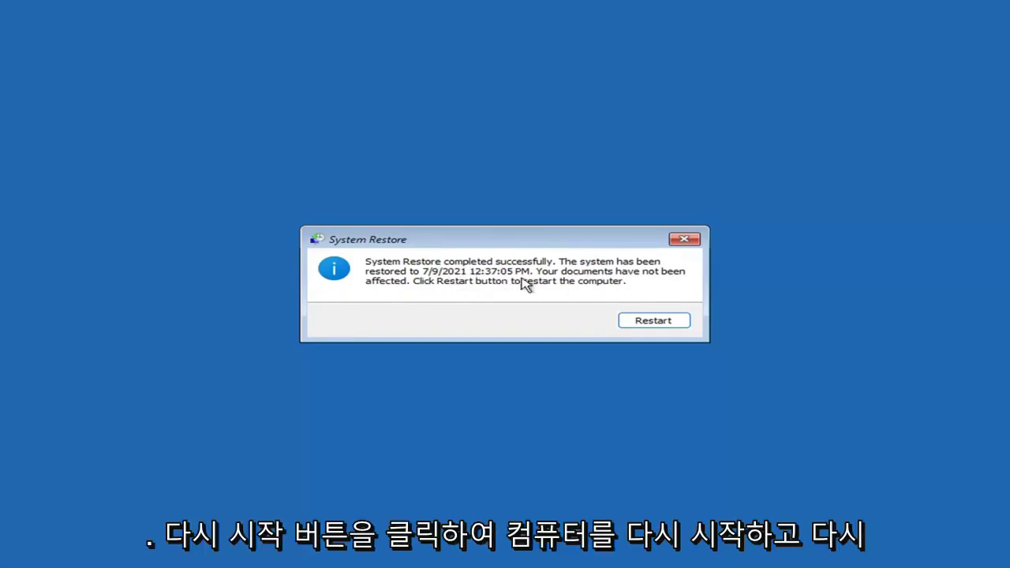
left_click(646, 323)
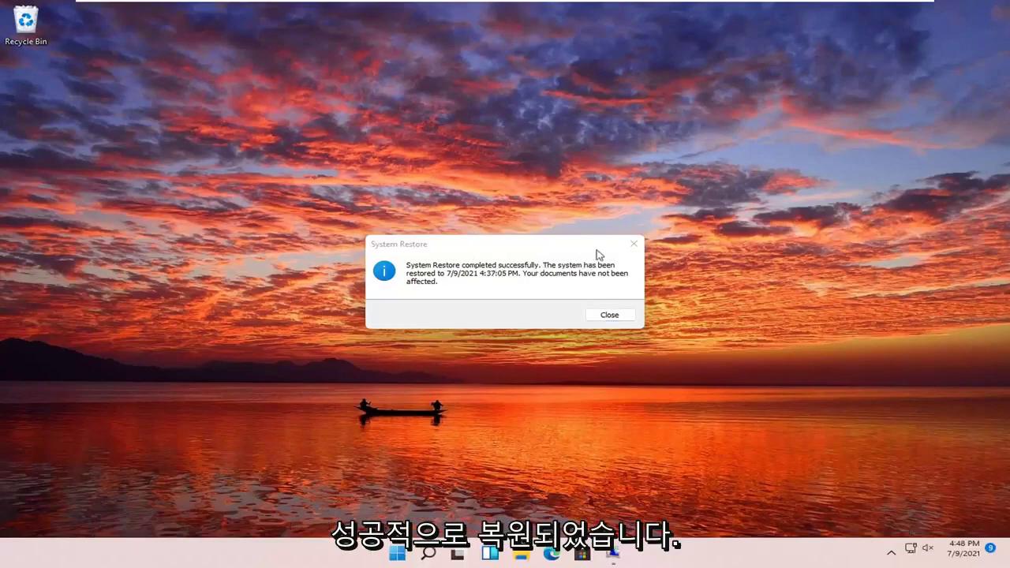
left_click(633, 244)
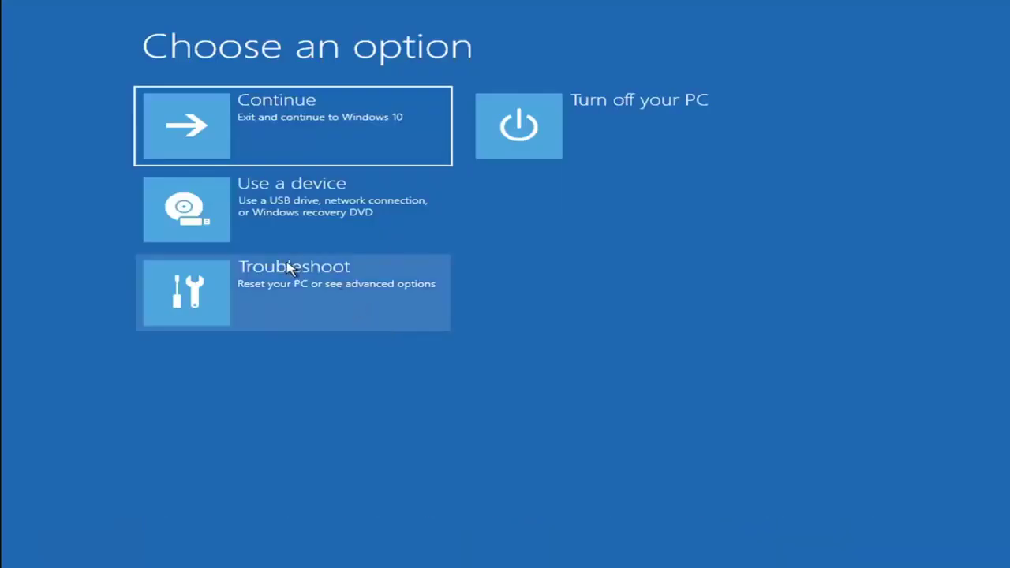
Step: Review the Reset this PC choices, including Keep my files, and return to the main recovery options
left_click(295, 299)
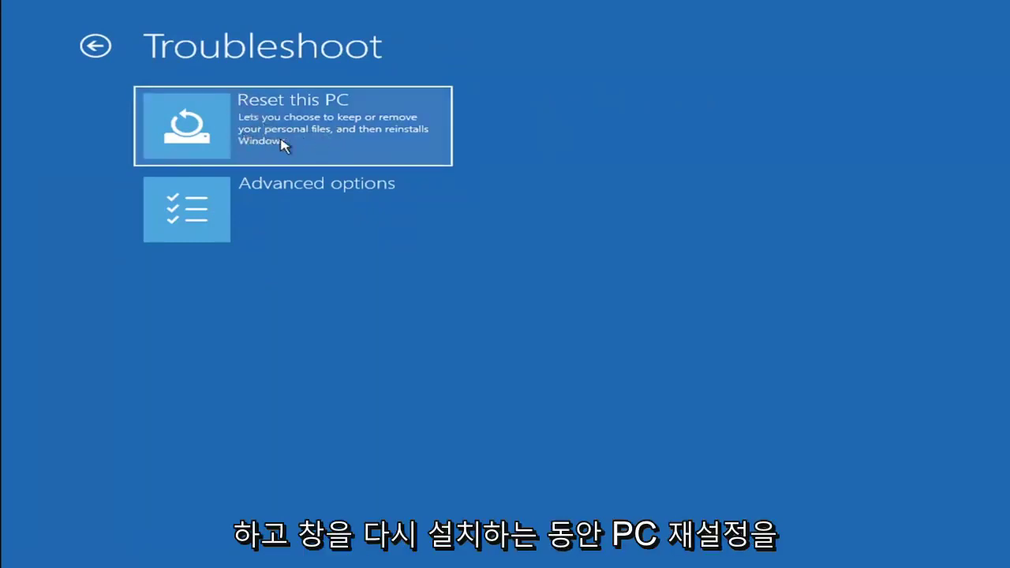
left_click(328, 147)
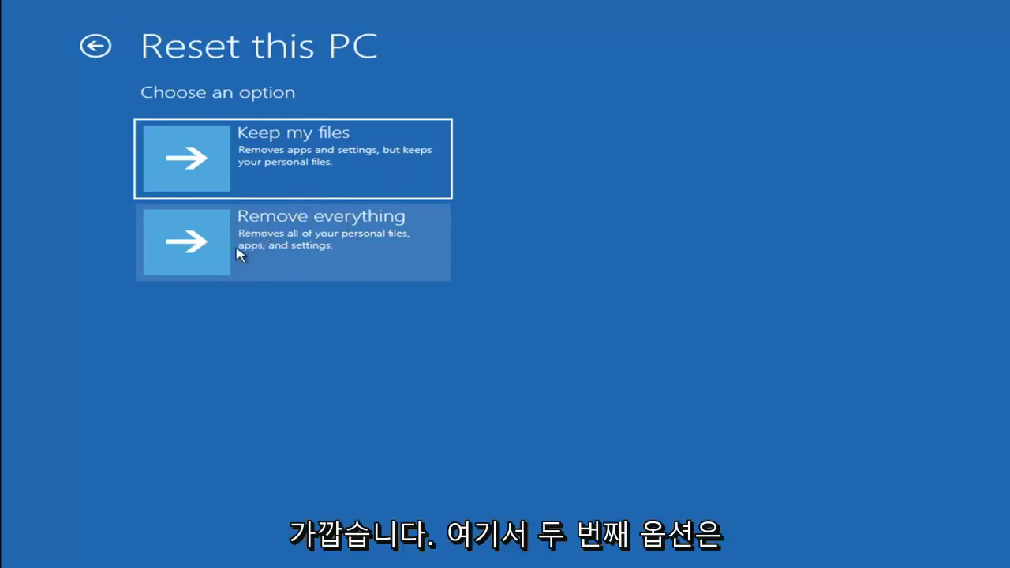
left_click(276, 143)
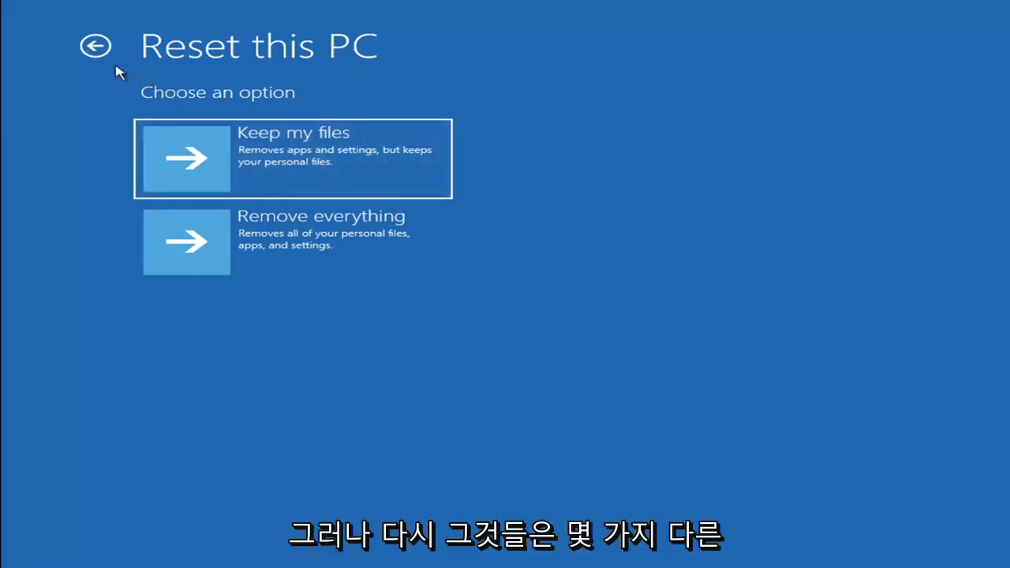
left_click(97, 47)
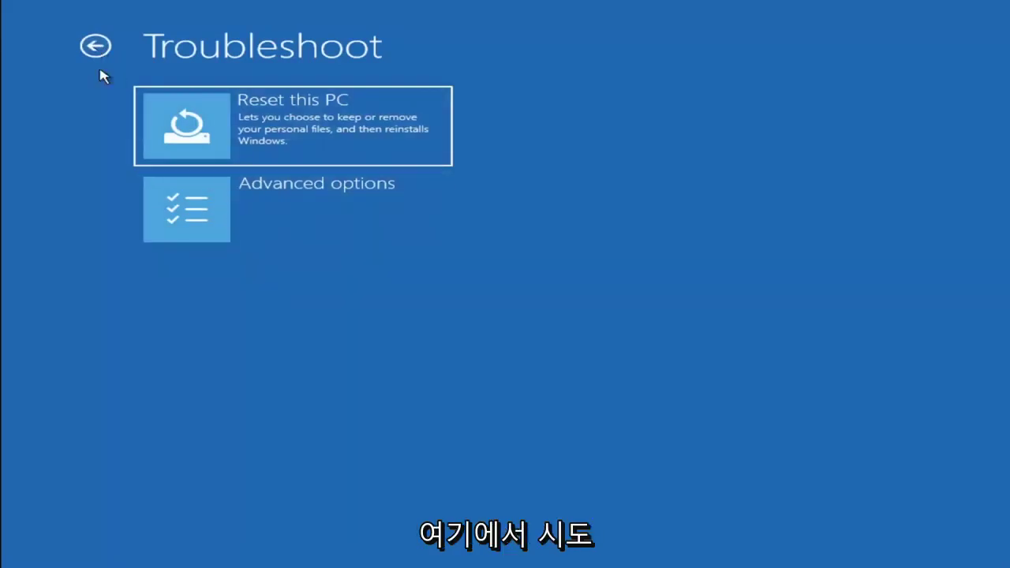
left_click(97, 47)
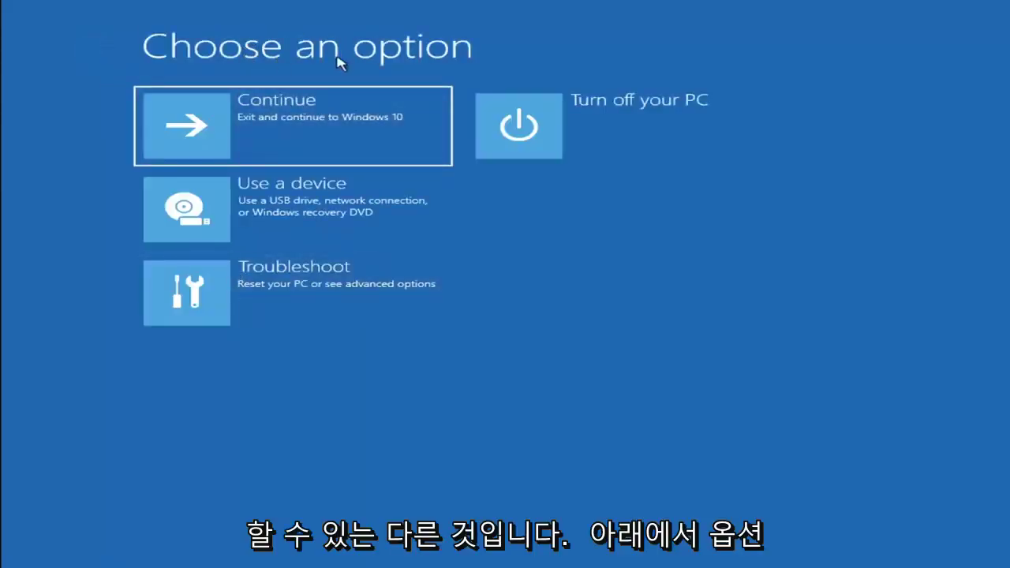
Step: Open Command Prompt from the advanced troubleshooting options
left_click(307, 297)
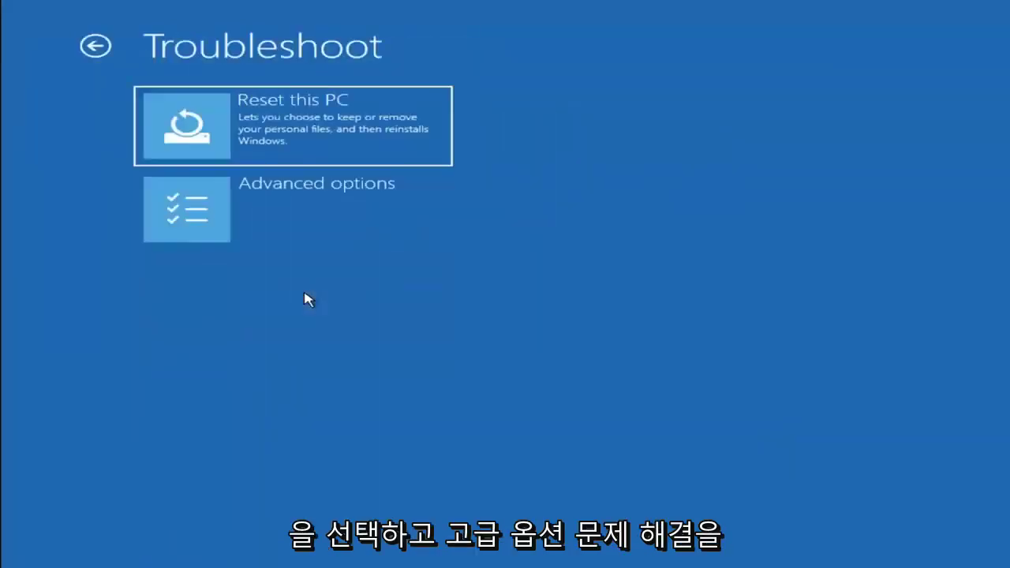
left_click(285, 218)
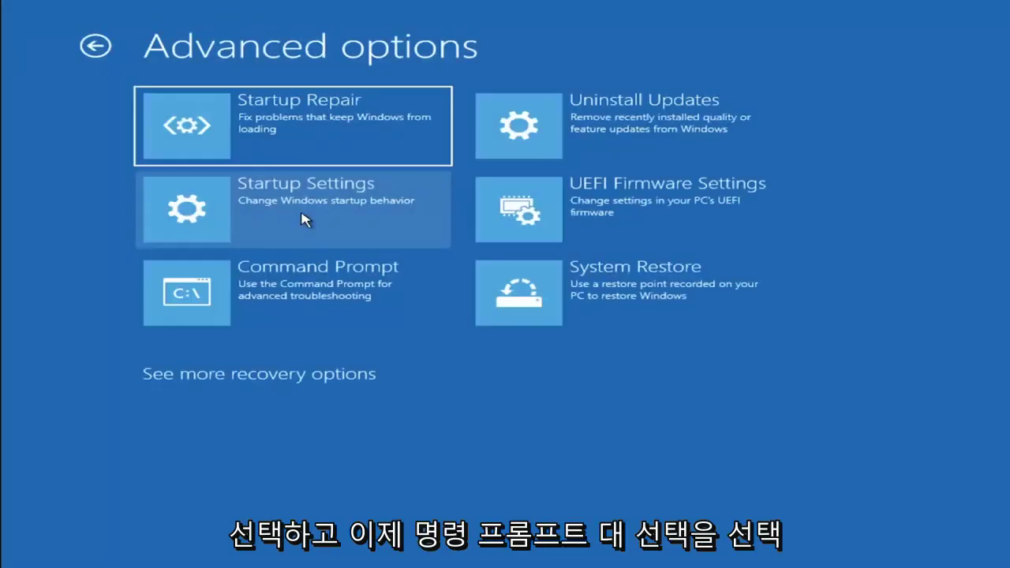
left_click(280, 311)
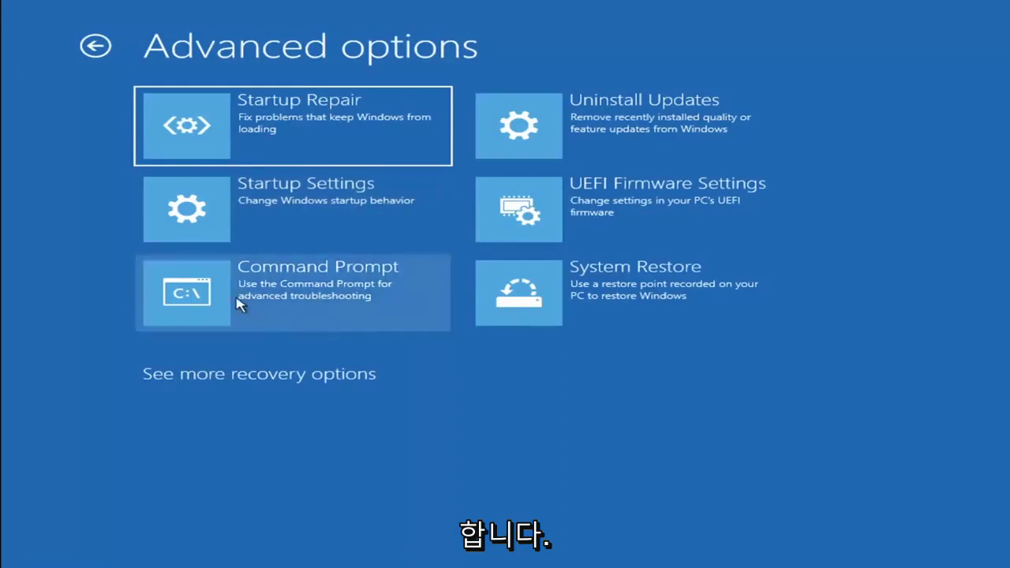
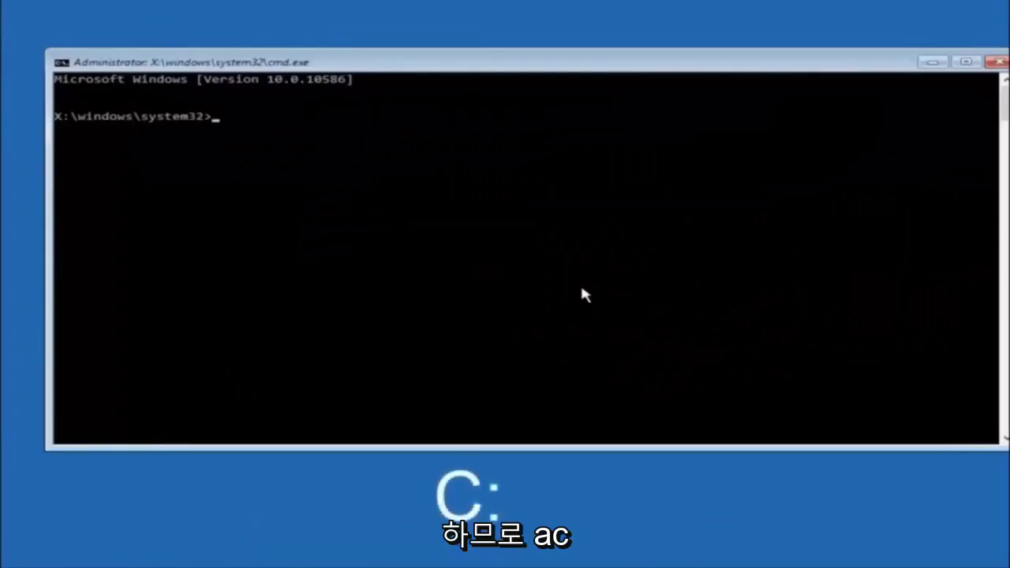
Step: Switch to the C: drive and list its contents with the dir command
type("c:")
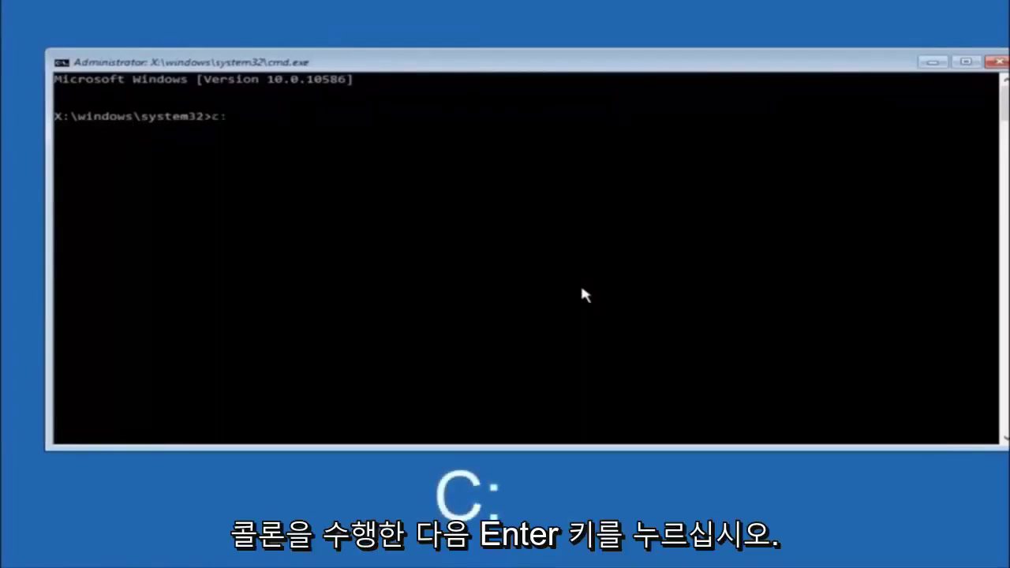
key("Return")
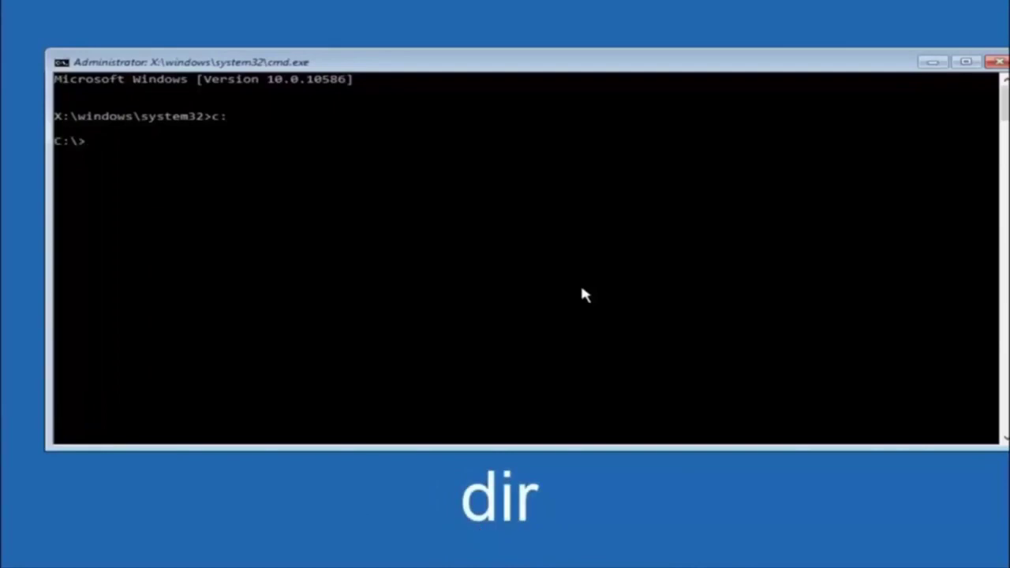
type("dir")
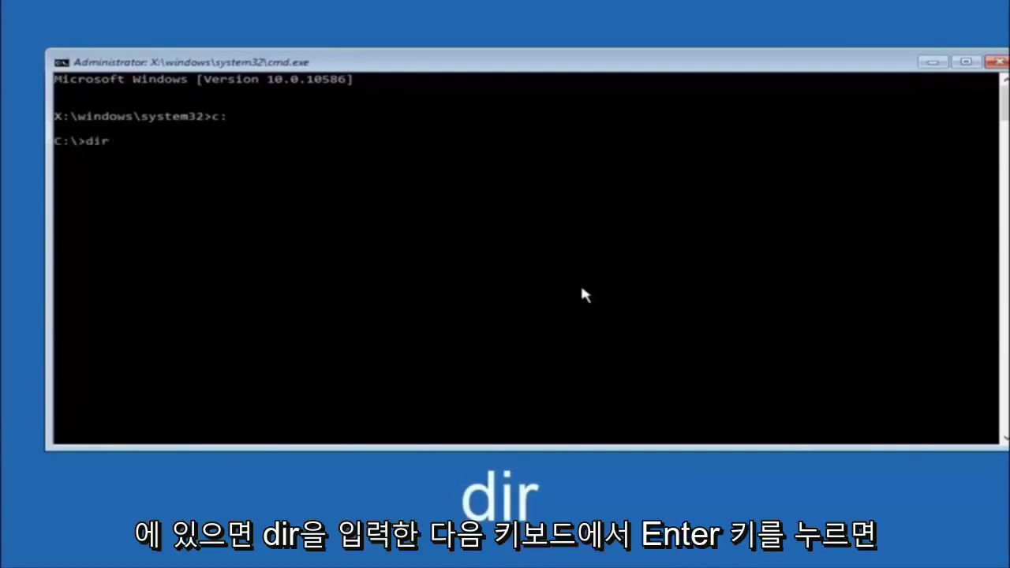
key("Return")
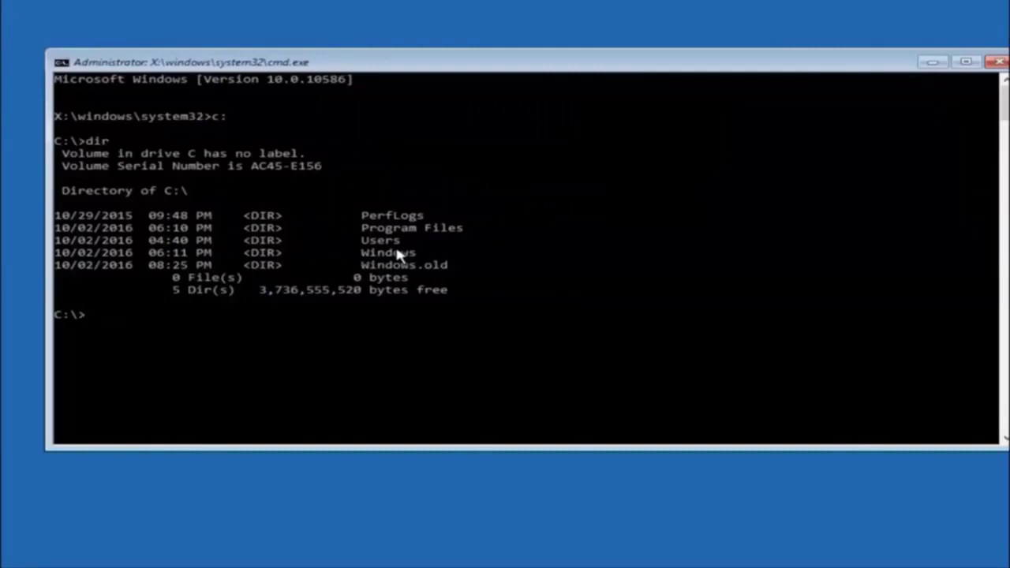
Step: Change the working directory with cd \windows\system32\config
type("cd")
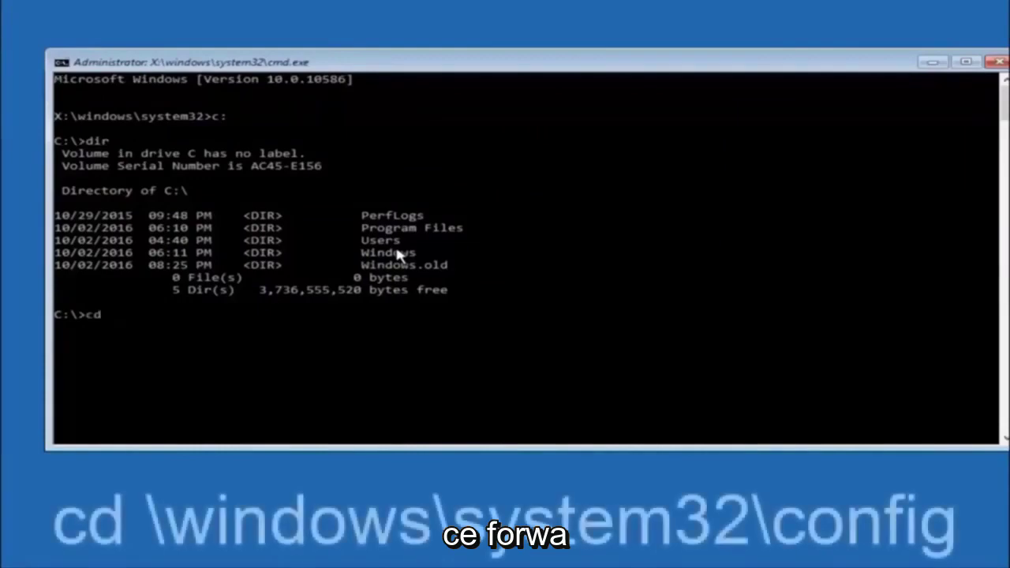
type(" \\windows\\system32\\config")
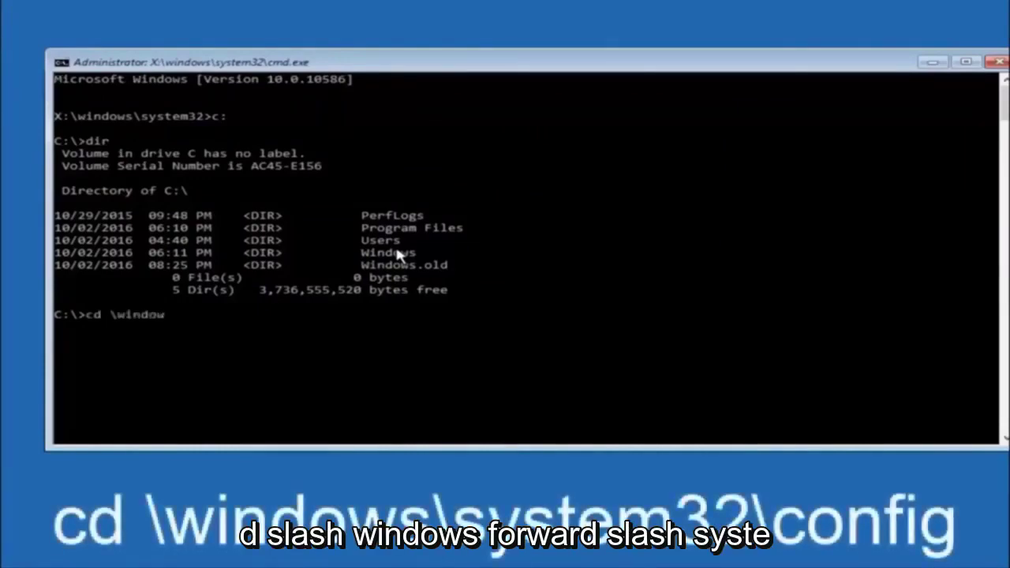
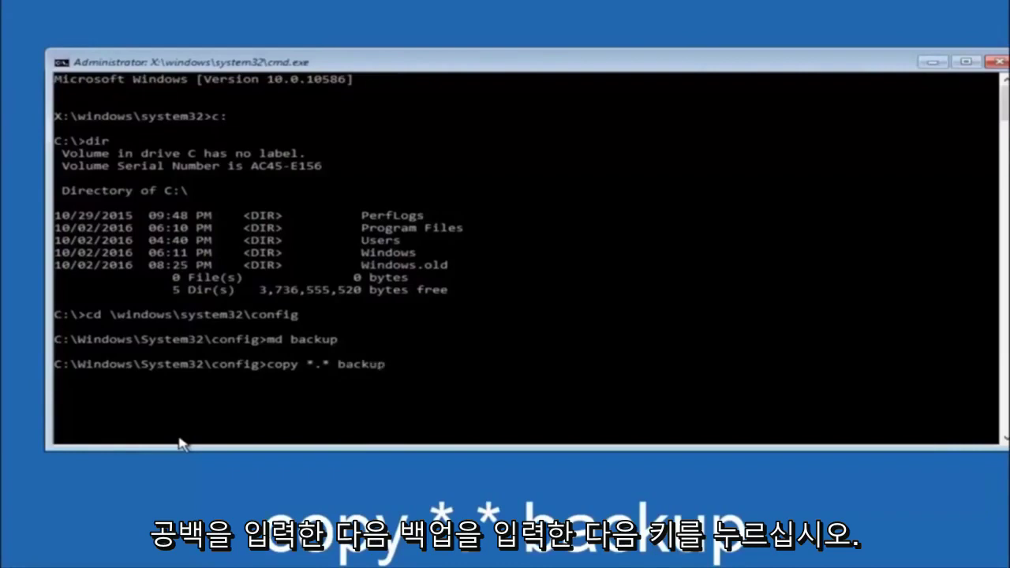
Step: Copy all files from the config folder into the backup subfolder with copy *.* backup
key("Return")
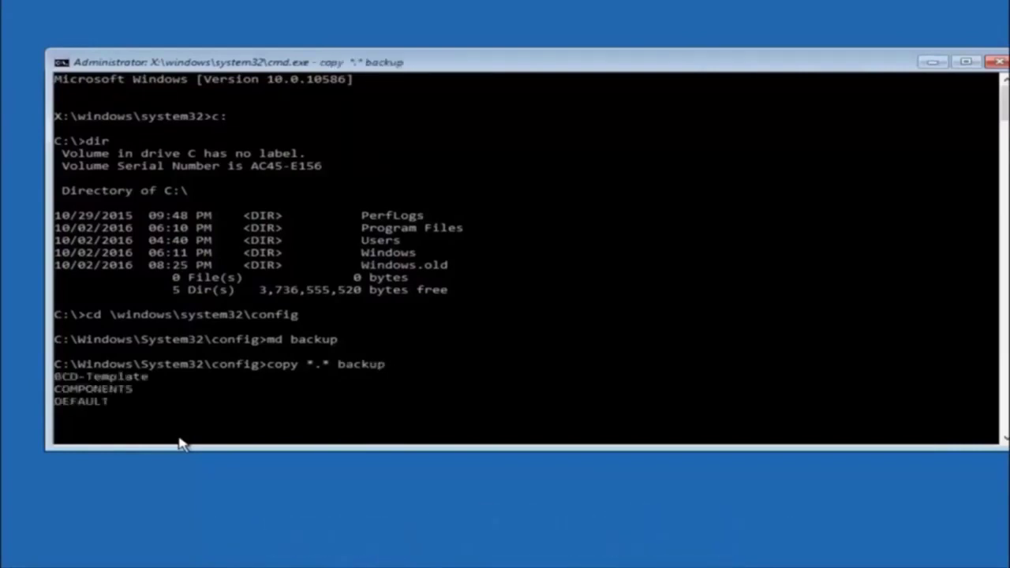
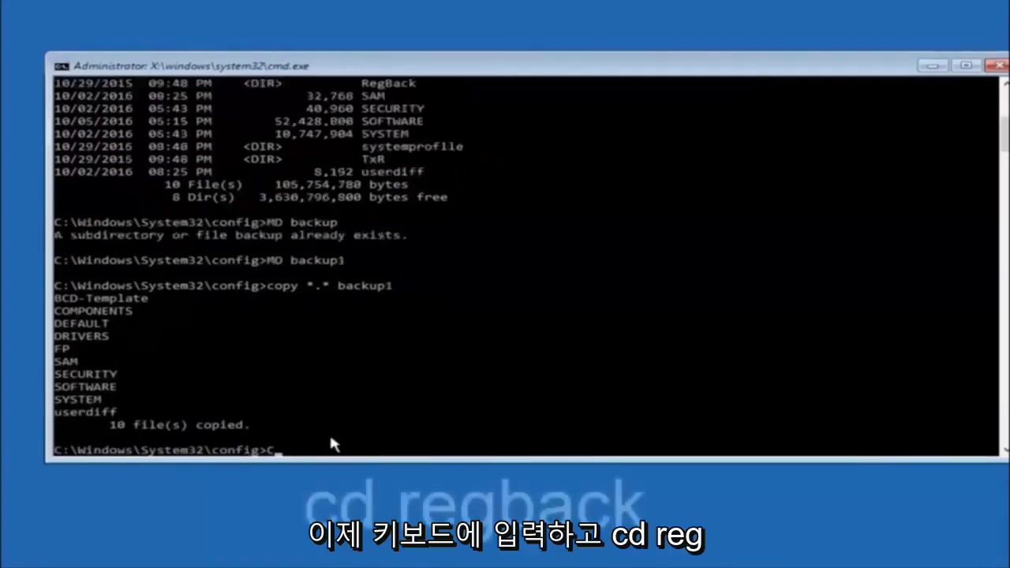
Step: Change to the RegBack folder with cd regback and list its contents with dir
type("D reg")
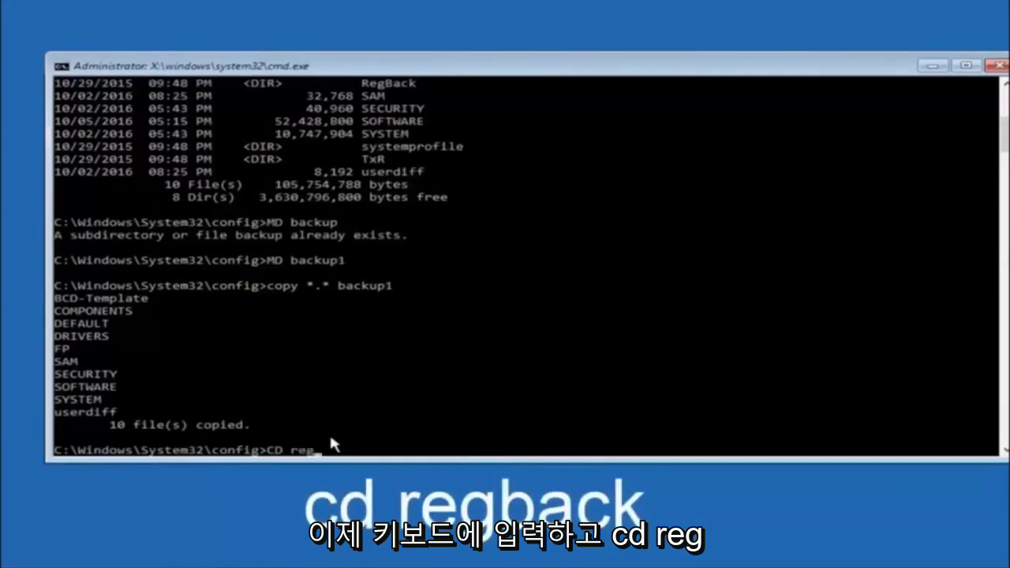
type("baback")
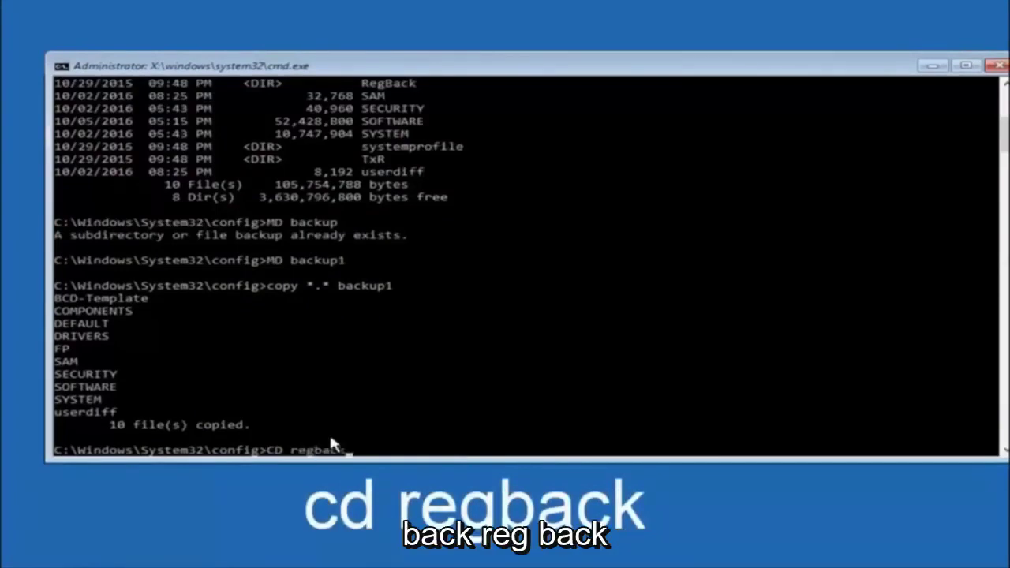
type("regback")
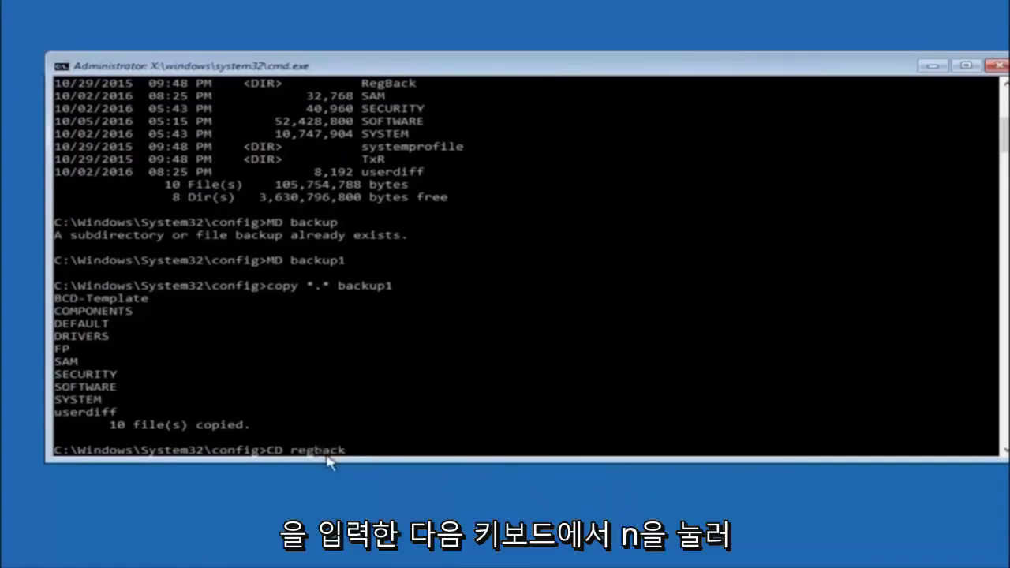
key("Return")
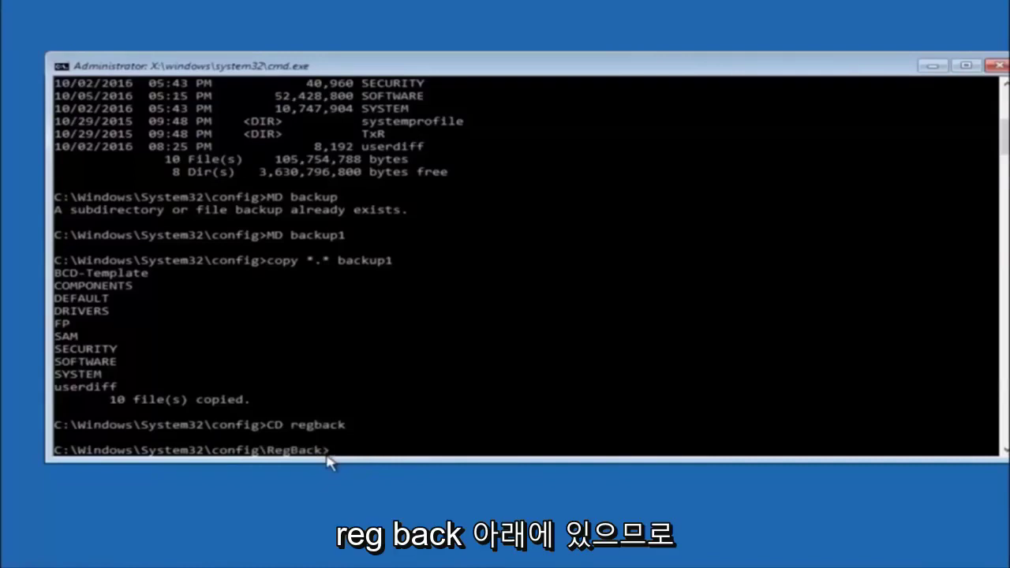
type("dir")
key("Return")
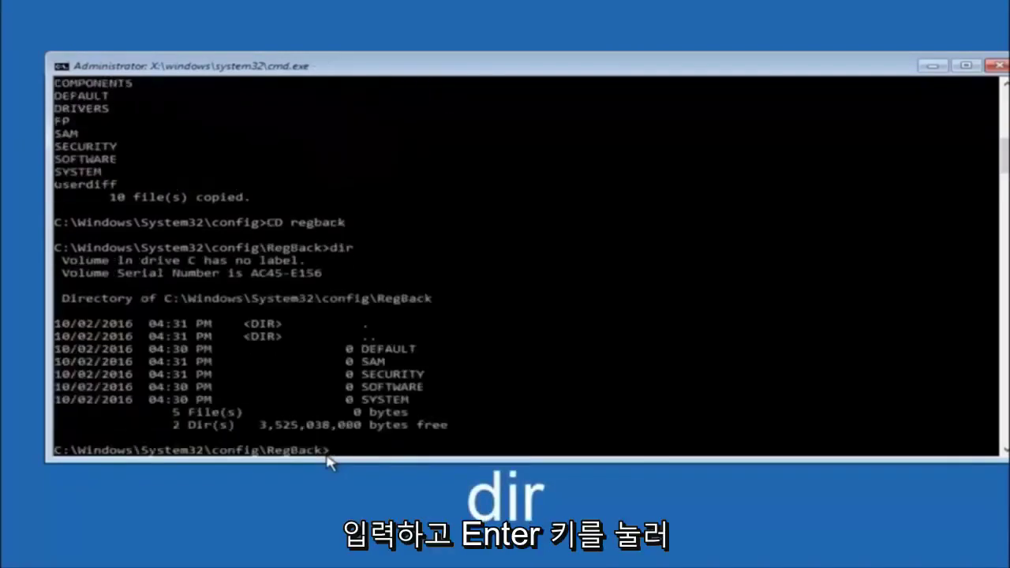
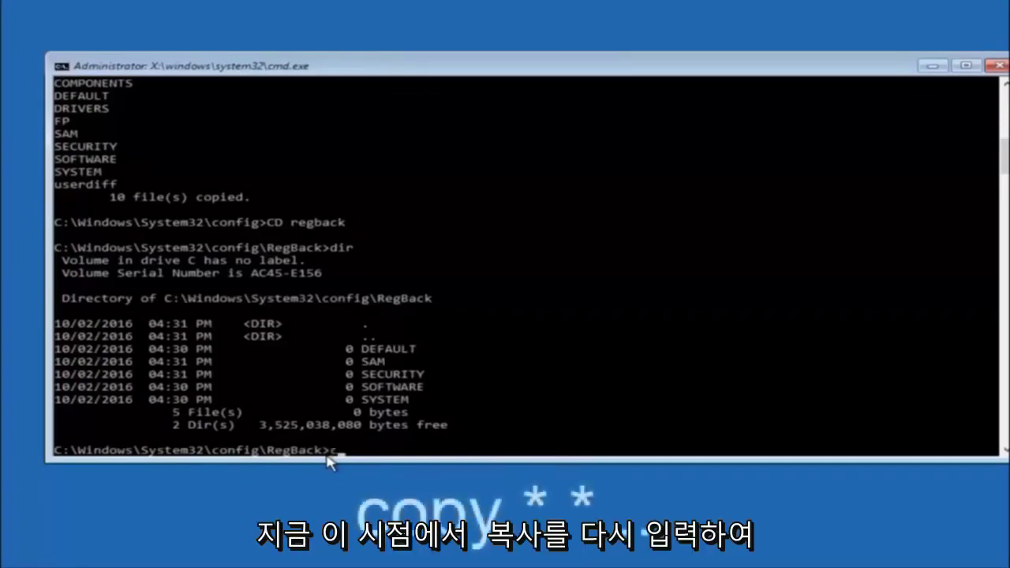
Step: Copy all RegBack files into the parent config folder with copy *.* .., answer A to overwrite all, and close Command Prompt
type("copy")
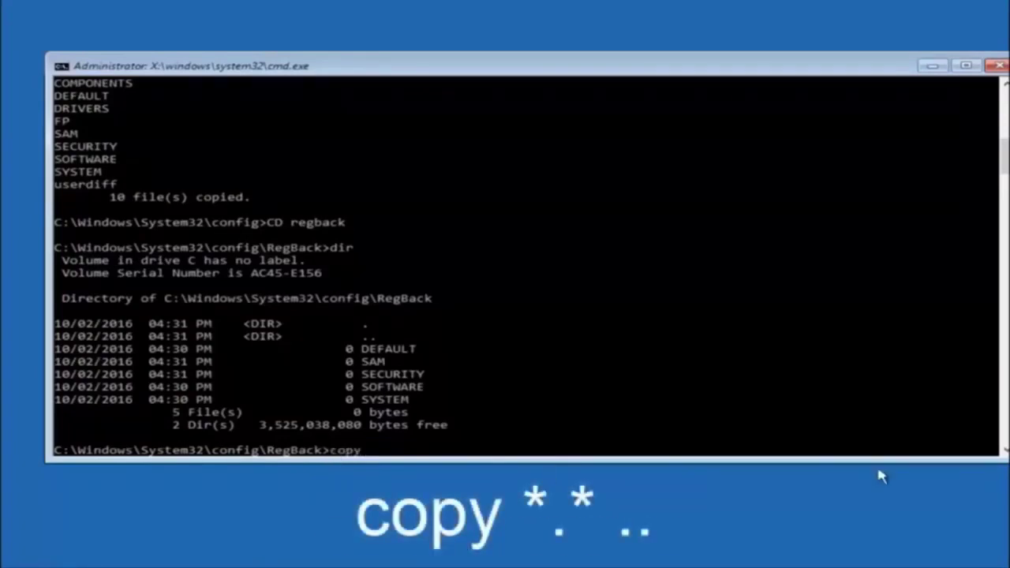
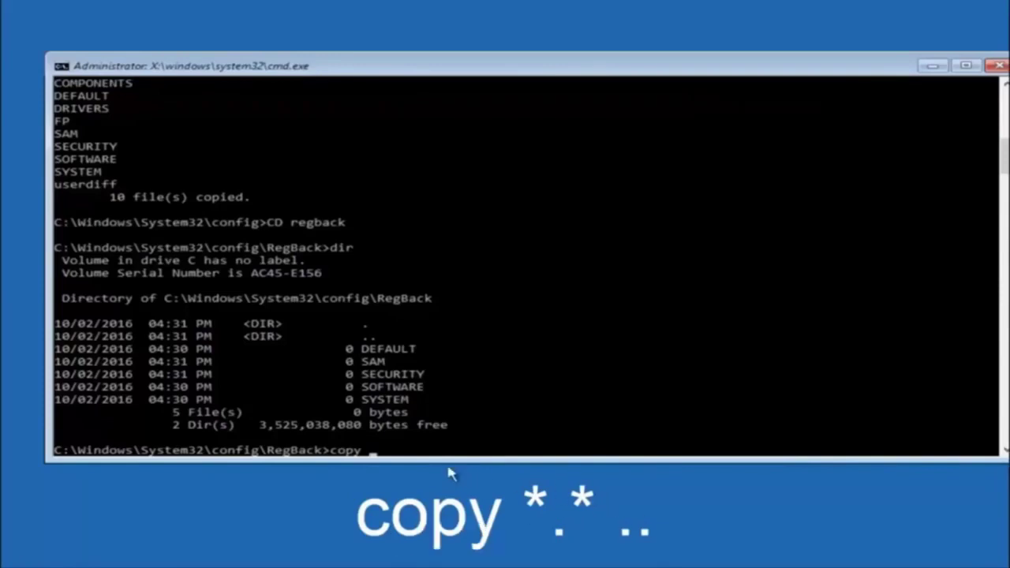
left_click(378, 453)
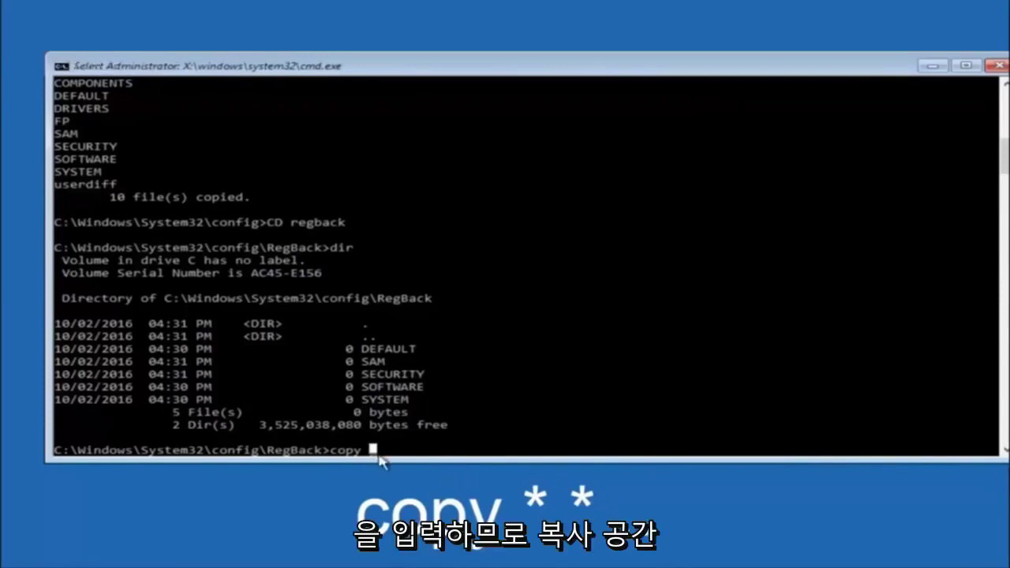
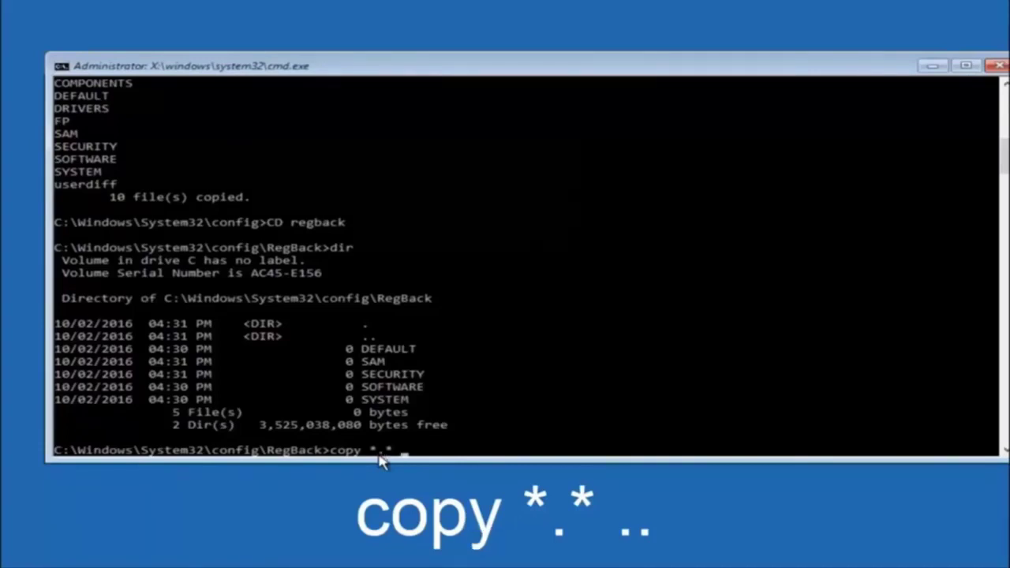
type("..")
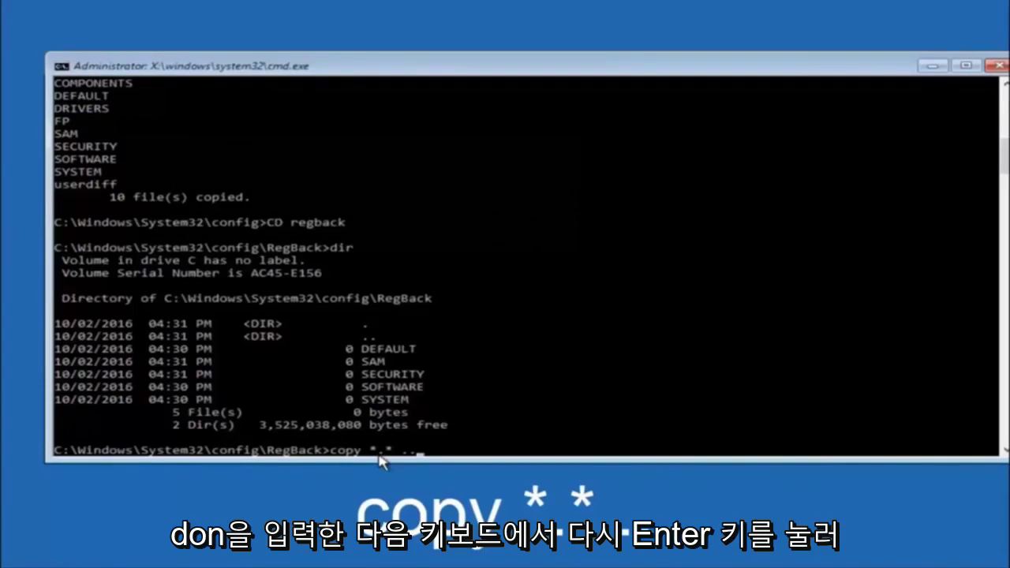
key("Return")
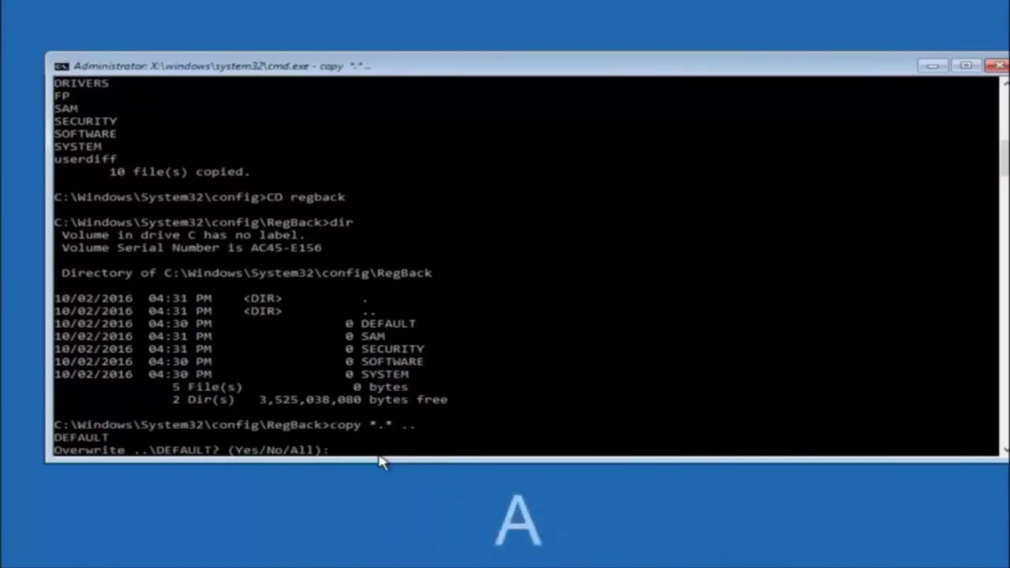
type("A")
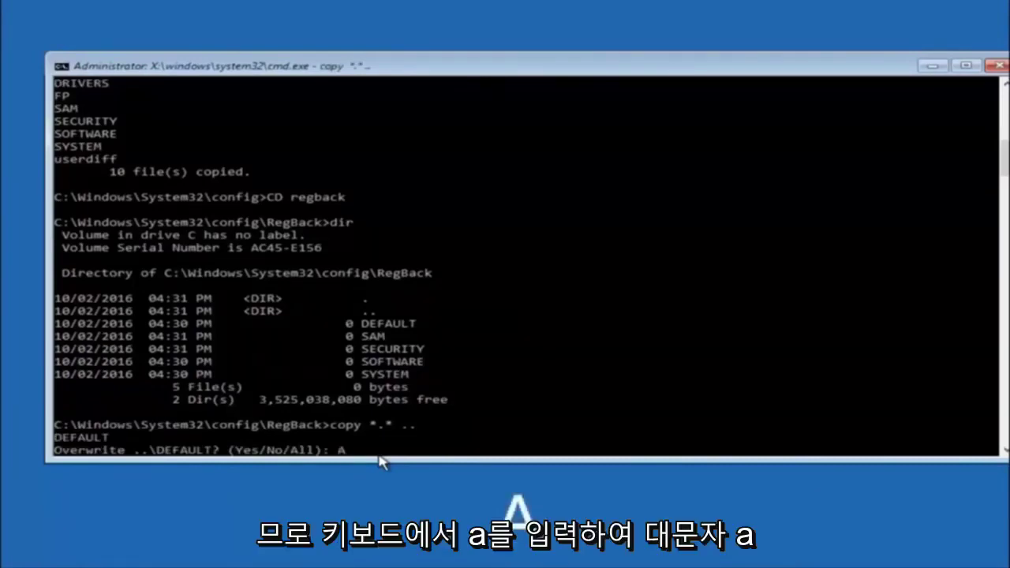
key("Return")
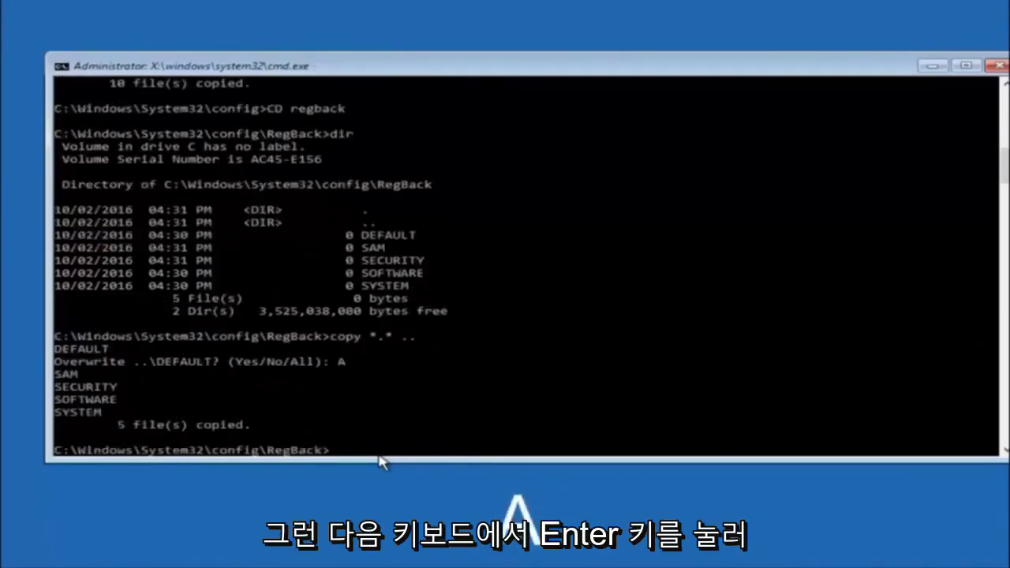
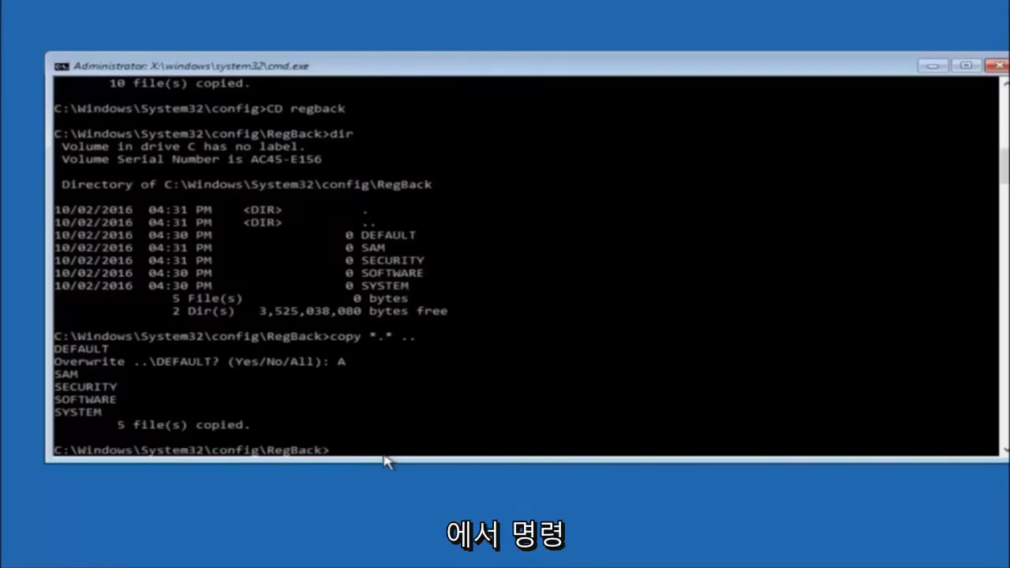
left_click(997, 65)
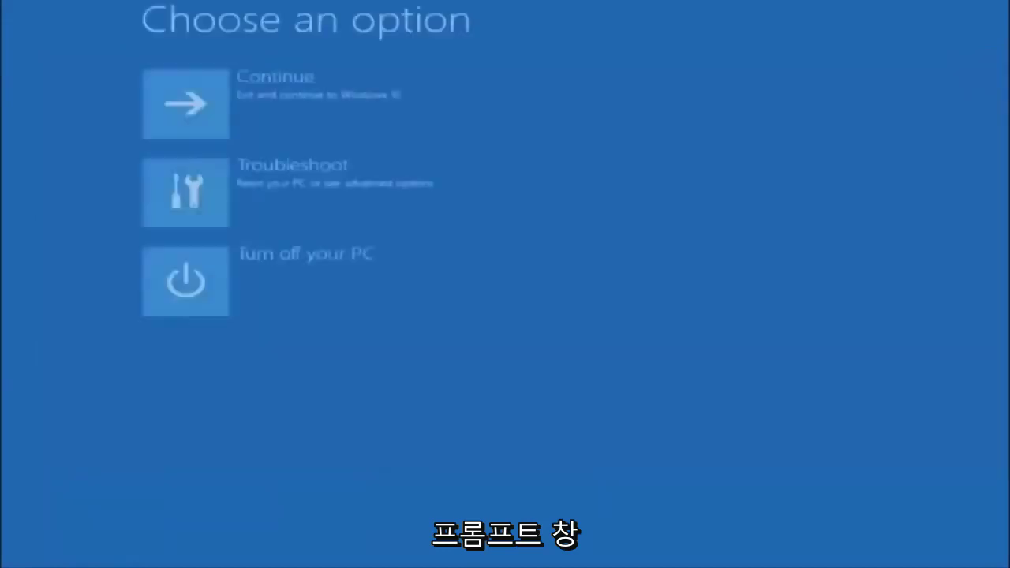